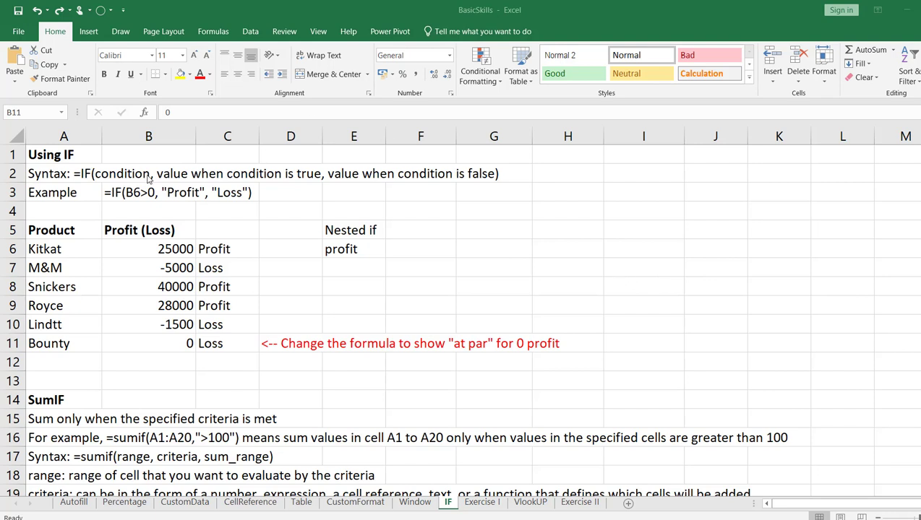
# Highlight the IF syntax row across cells A2 to G2 with a yellow fill
pyautogui.click(35, 175)
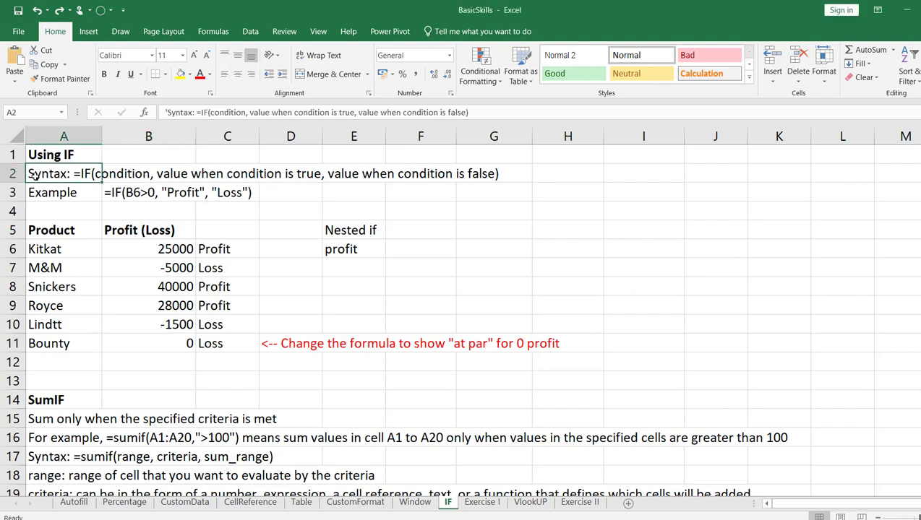
pyautogui.moveTo(34, 175); pyautogui.dragTo(502, 174)
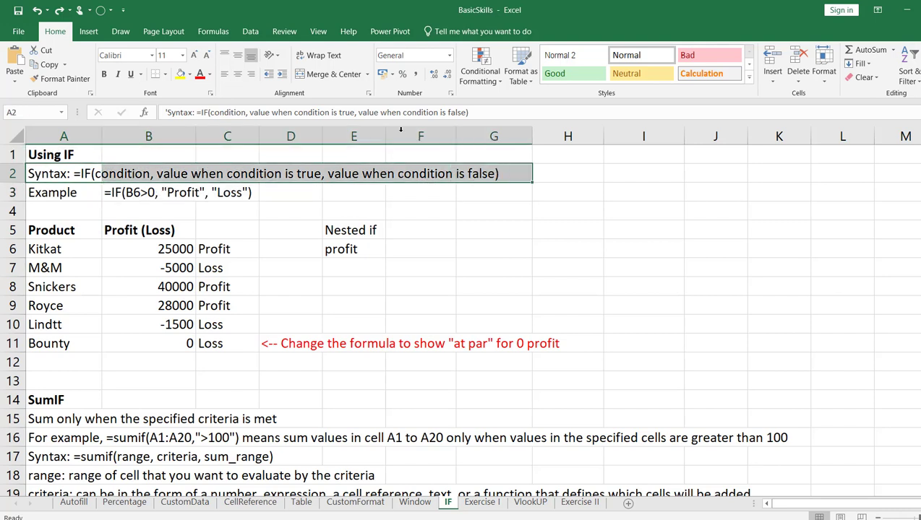
pyautogui.click(177, 77)
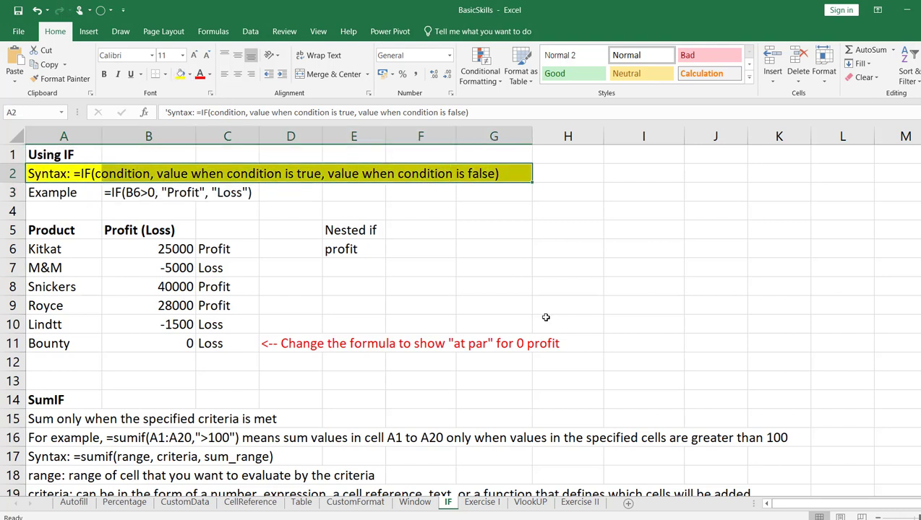
pyautogui.click(581, 278)
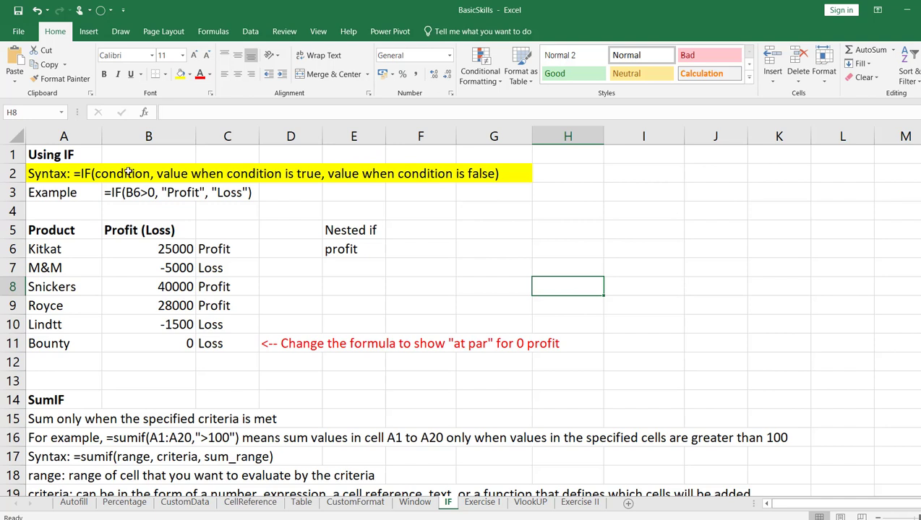
# Fill the example formula row, cells A3 to C3, with a light blue theme color
pyautogui.click(63, 195)
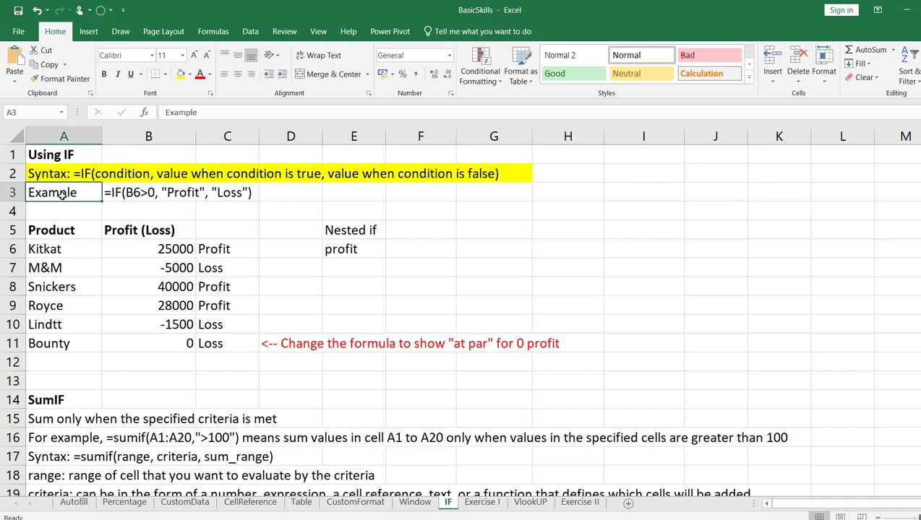
pyautogui.moveTo(63, 195); pyautogui.dragTo(229, 195)
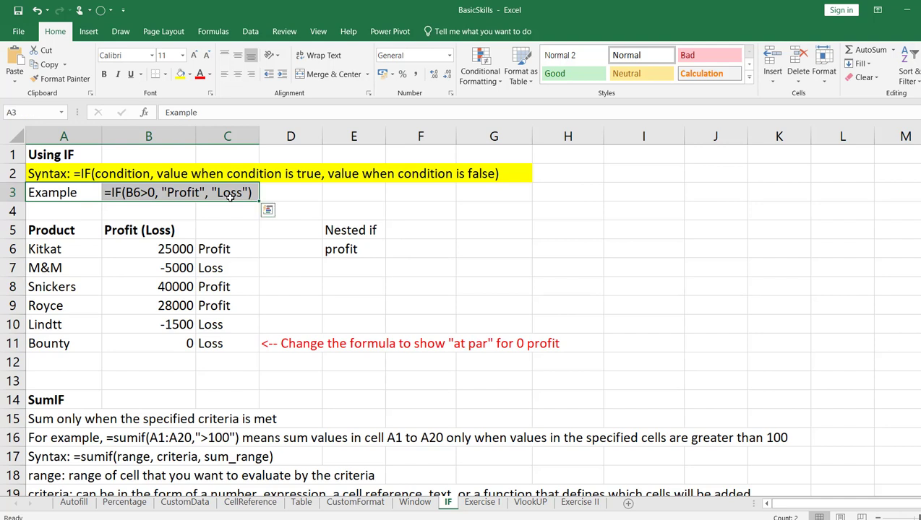
pyautogui.click(190, 74)
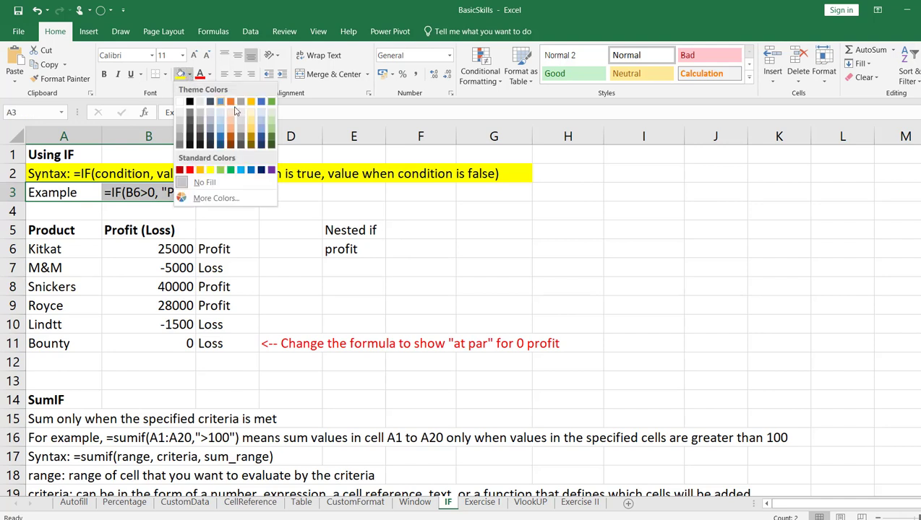
pyautogui.click(262, 121)
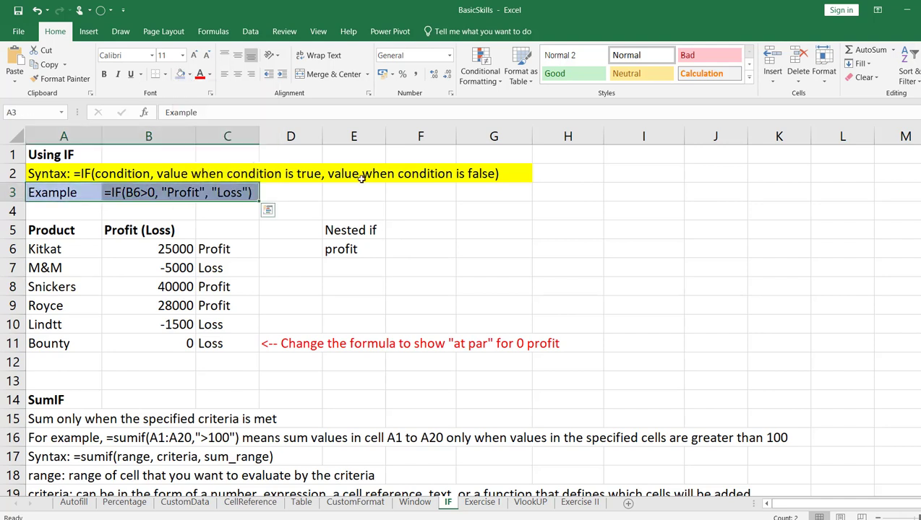
pyautogui.click(458, 214)
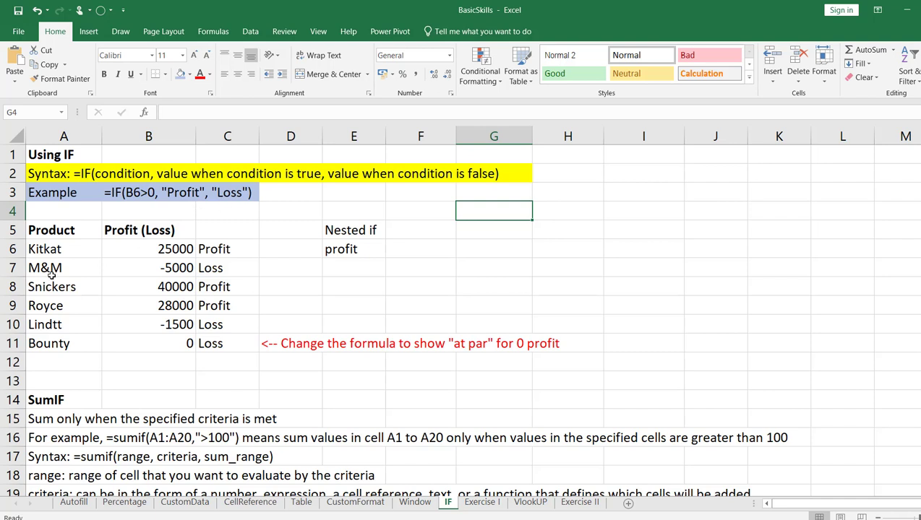
# Apply all borders to the product and profit table in cells A5 to B11
pyautogui.moveTo(42, 233); pyautogui.dragTo(170, 341)
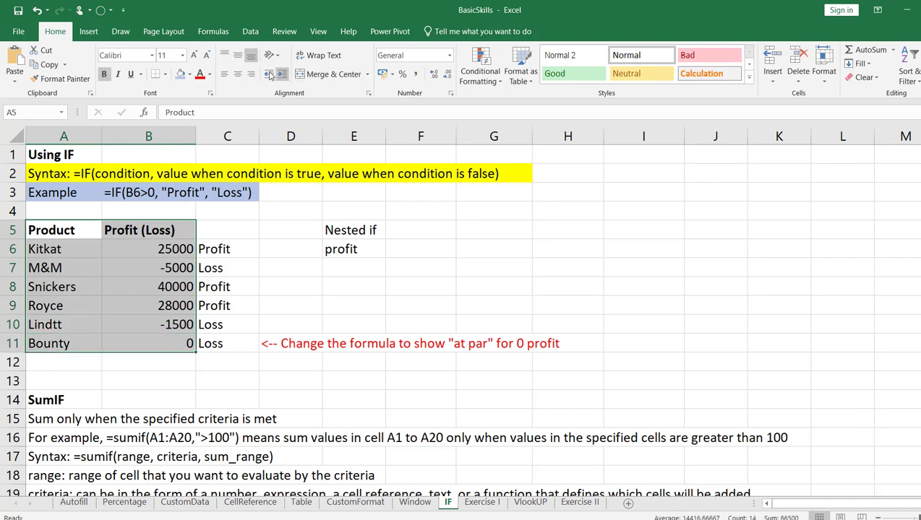
pyautogui.click(165, 76)
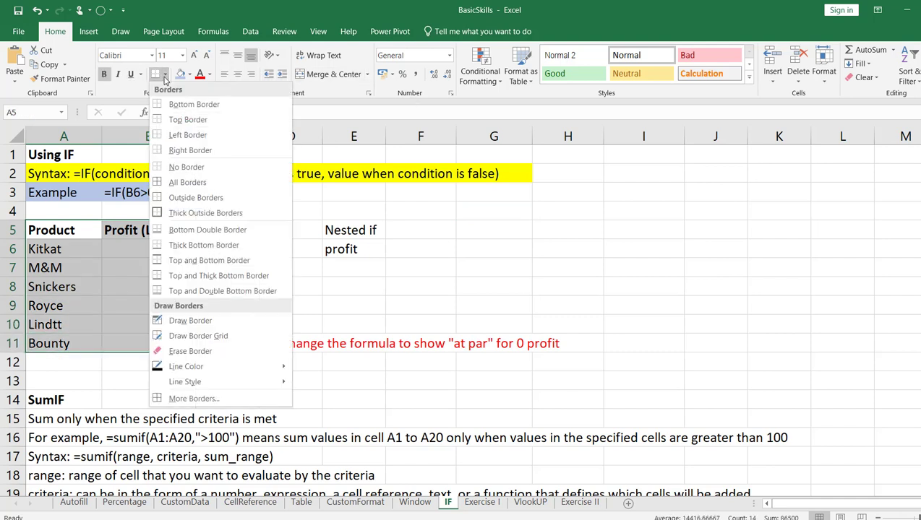
pyautogui.click(188, 182)
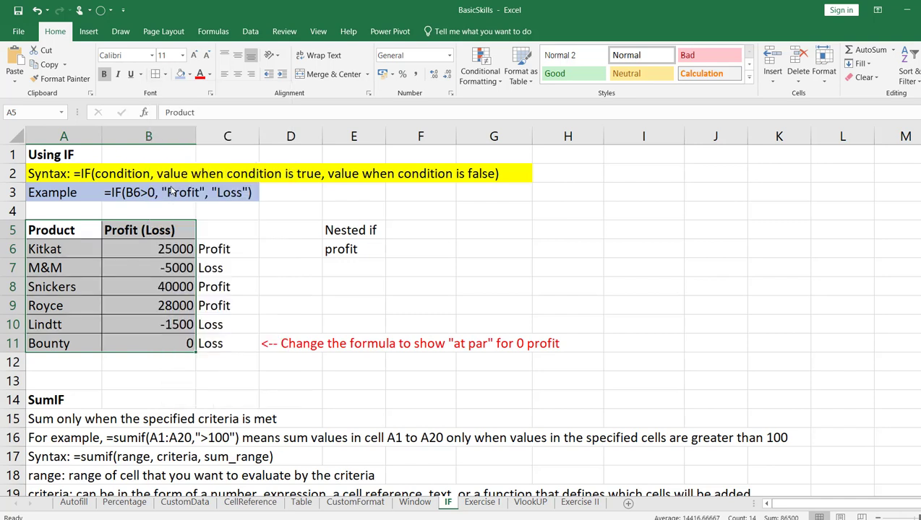
pyautogui.click(245, 341)
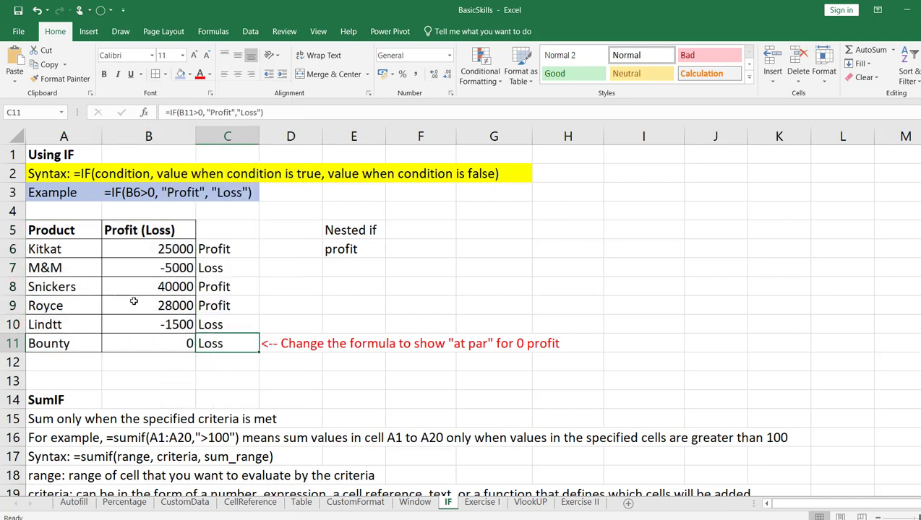
# Clear the contents of the existing result formulas in cells C6 to C11
pyautogui.moveTo(218, 252); pyautogui.dragTo(222, 340)
pyautogui.rightClick(222, 340)
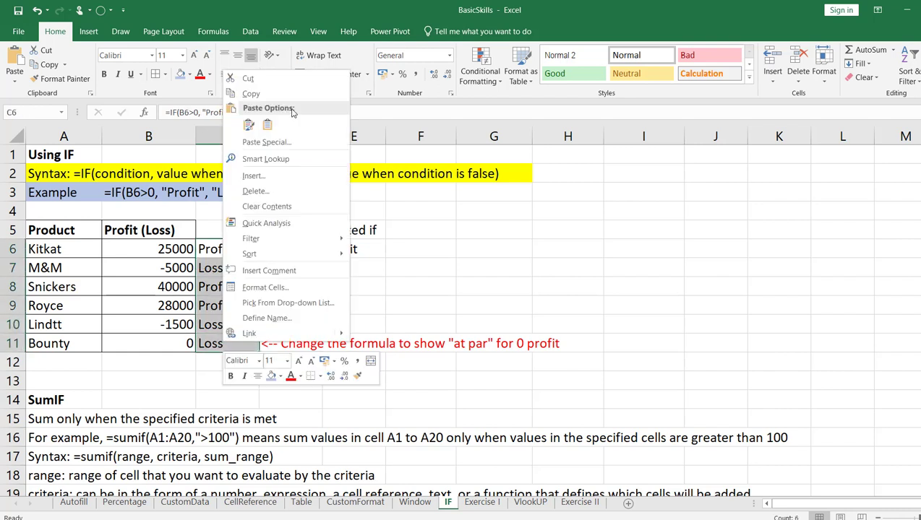
pyautogui.click(286, 208)
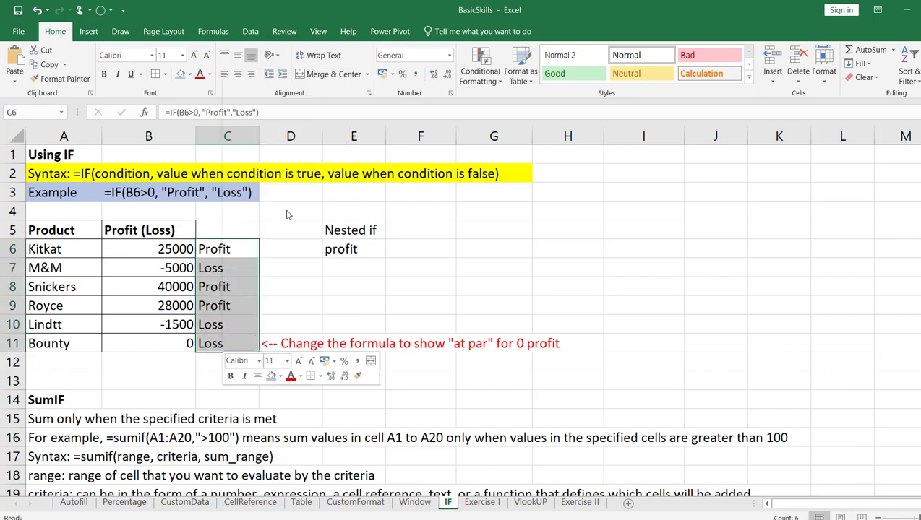
# Enter the results manually in cells C6 to C8 as profit, losss and profit
pyautogui.click(240, 246)
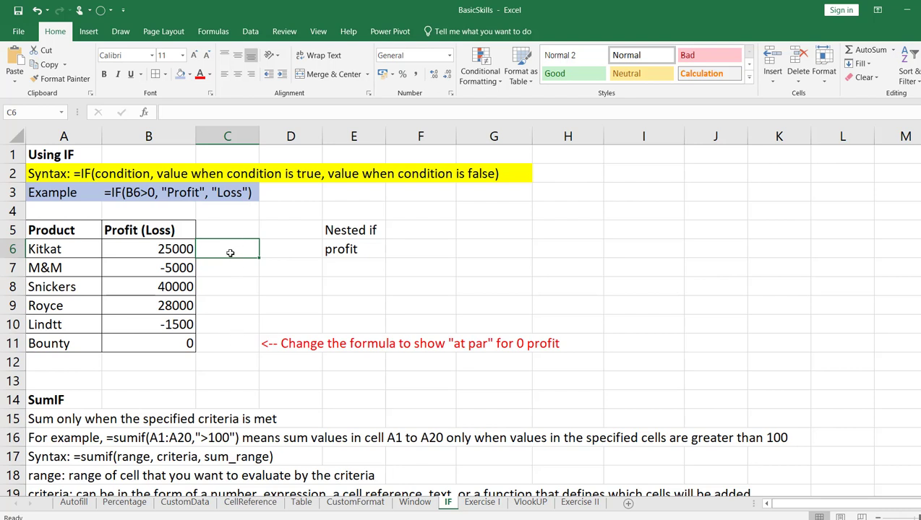
pyautogui.write('profit')
pyautogui.press('Return')
pyautogui.write('lo')
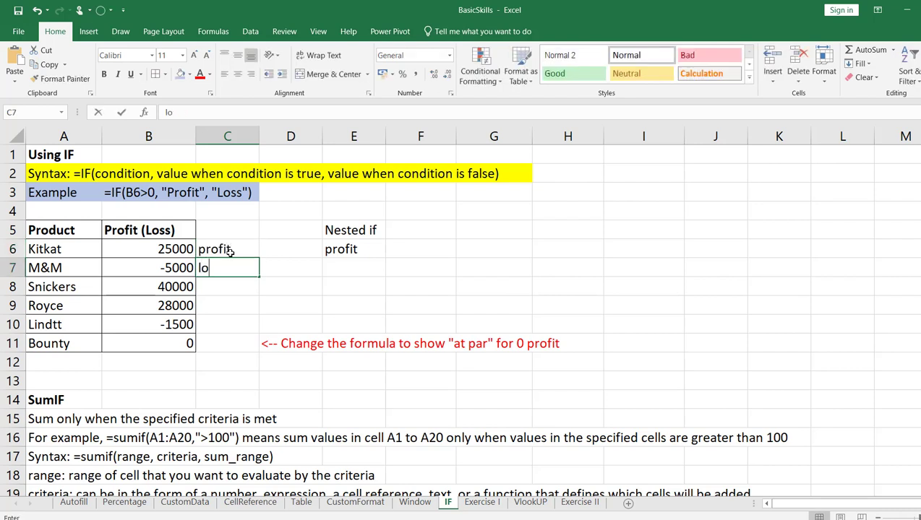
pyautogui.write('sss')
pyautogui.press('Return')
pyautogui.write('p')
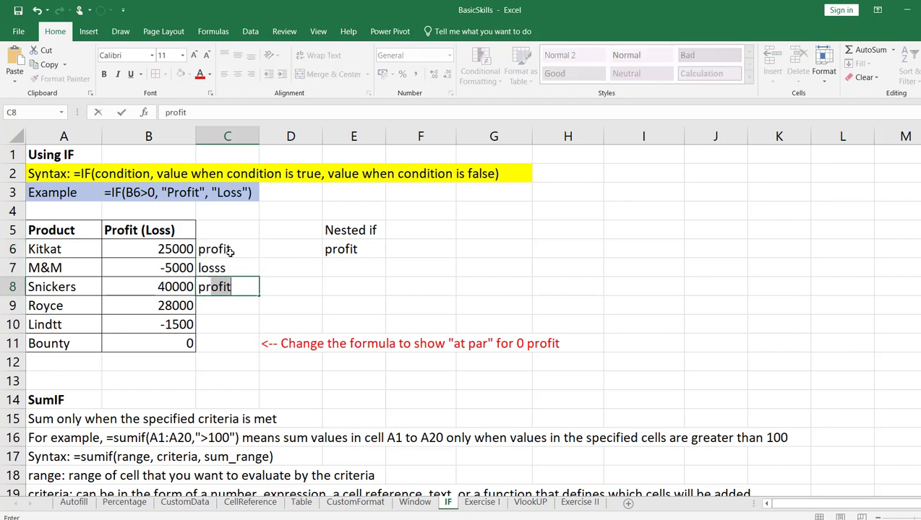
pyautogui.write('rofit')
pyautogui.press('Return')
# Clear the manually entered labels from cells C6 to C8
pyautogui.moveTo(230, 251); pyautogui.dragTo(232, 283)
pyautogui.rightClick(232, 284)
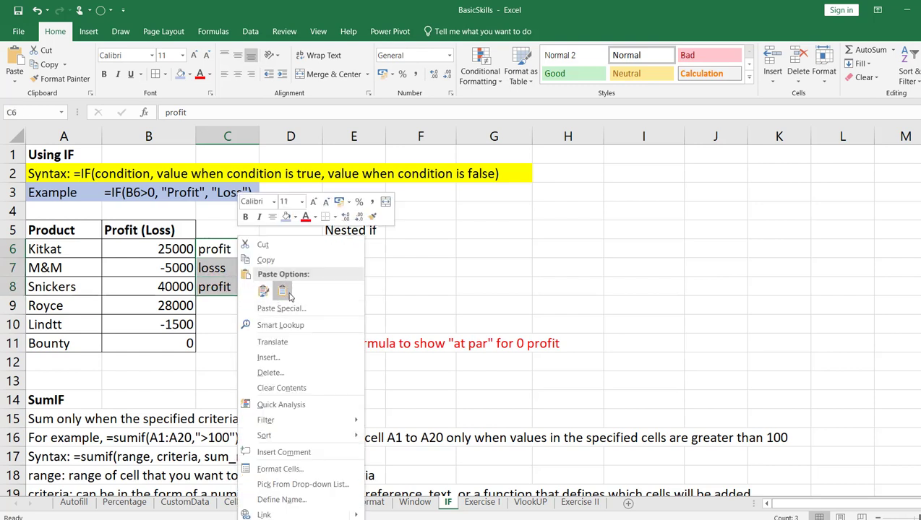
pyautogui.click(279, 387)
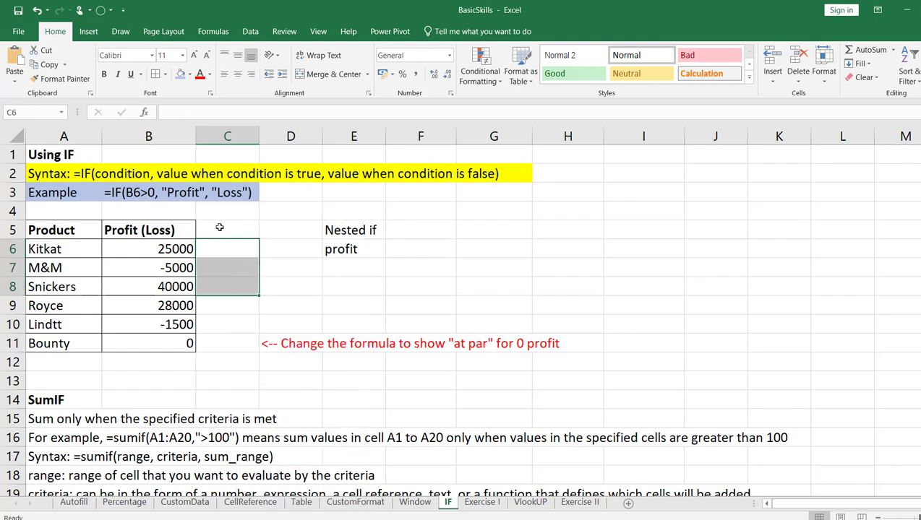
# Examine the Profit (Loss) values in cells B6 to B11 and the example IF formula in row 3
pyautogui.click(218, 250)
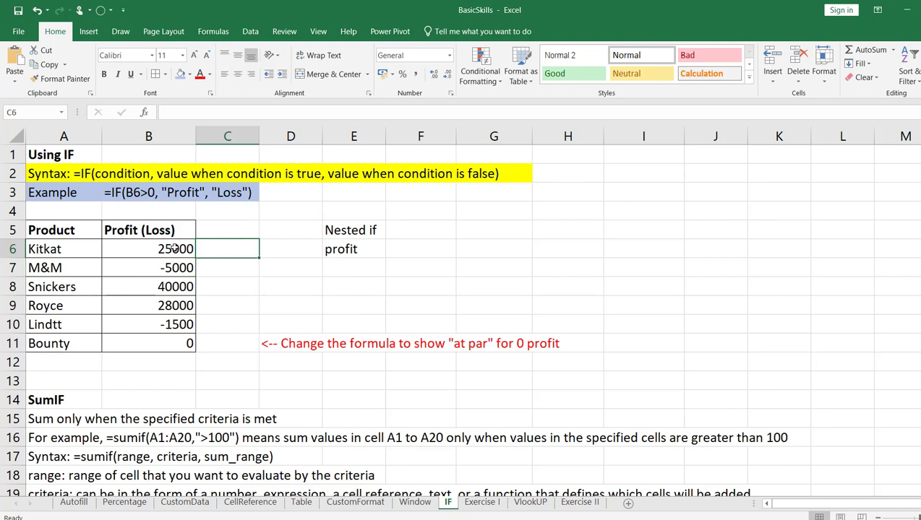
pyautogui.moveTo(175, 248); pyautogui.dragTo(170, 338)
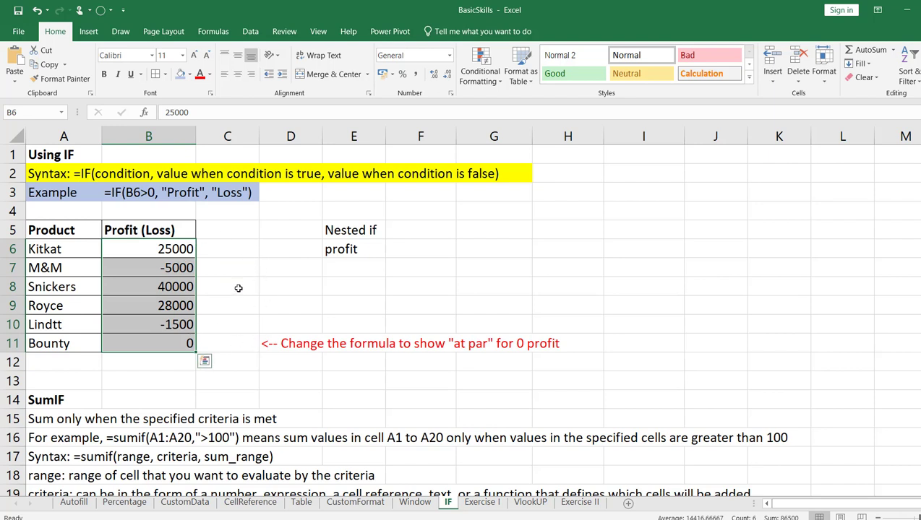
pyautogui.click(115, 252)
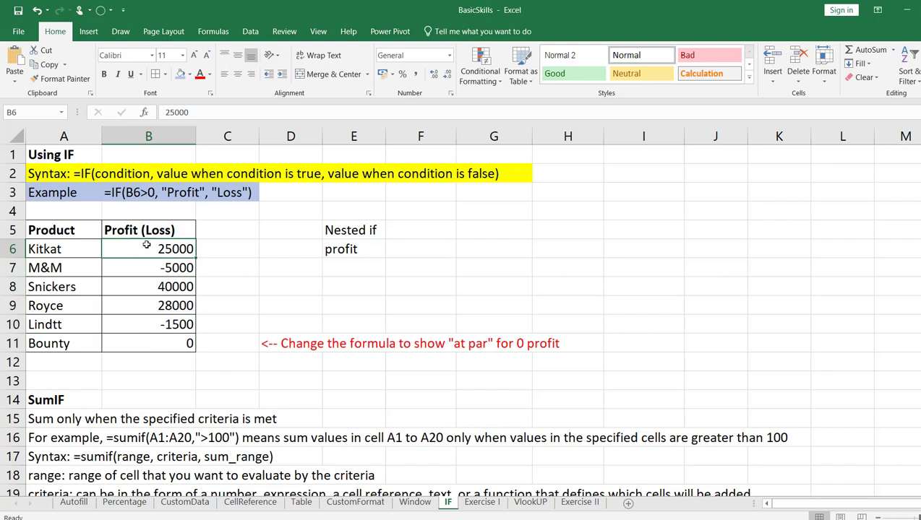
pyautogui.moveTo(127, 251); pyautogui.dragTo(148, 341)
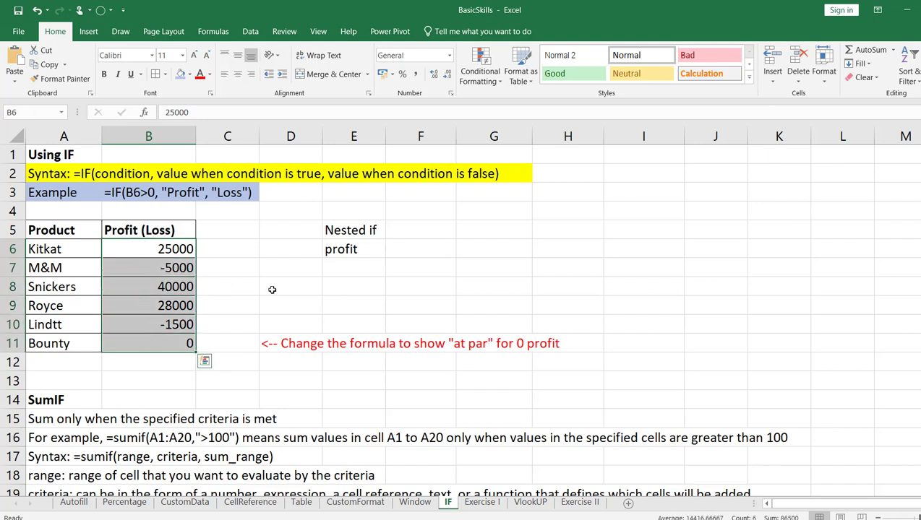
pyautogui.click(125, 268)
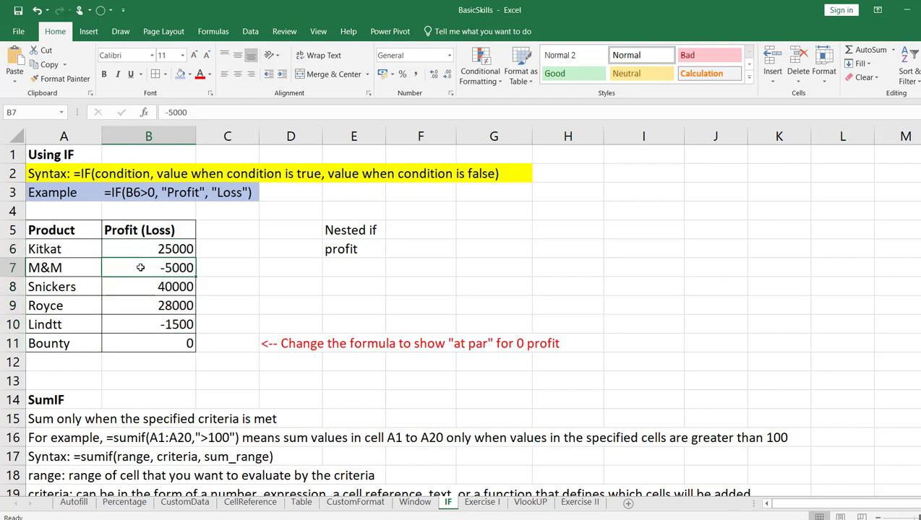
pyautogui.click(241, 246)
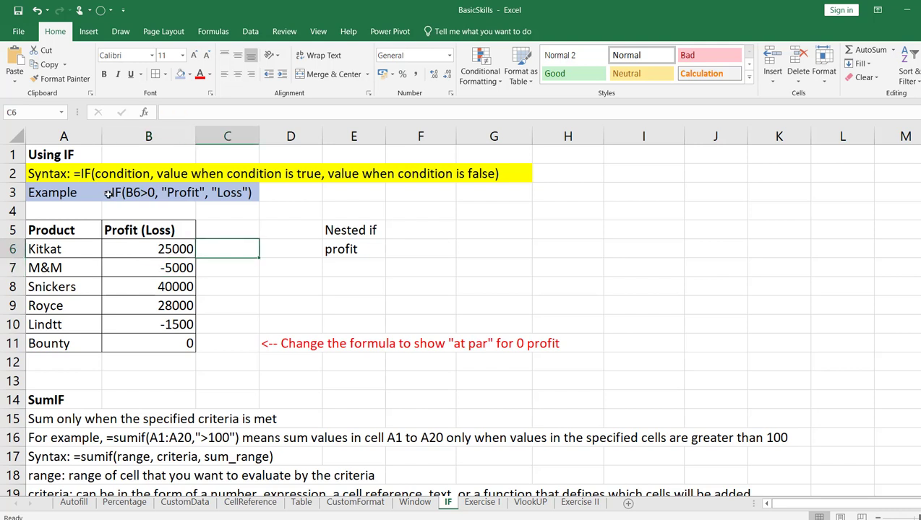
pyautogui.moveTo(103, 192); pyautogui.dragTo(240, 196)
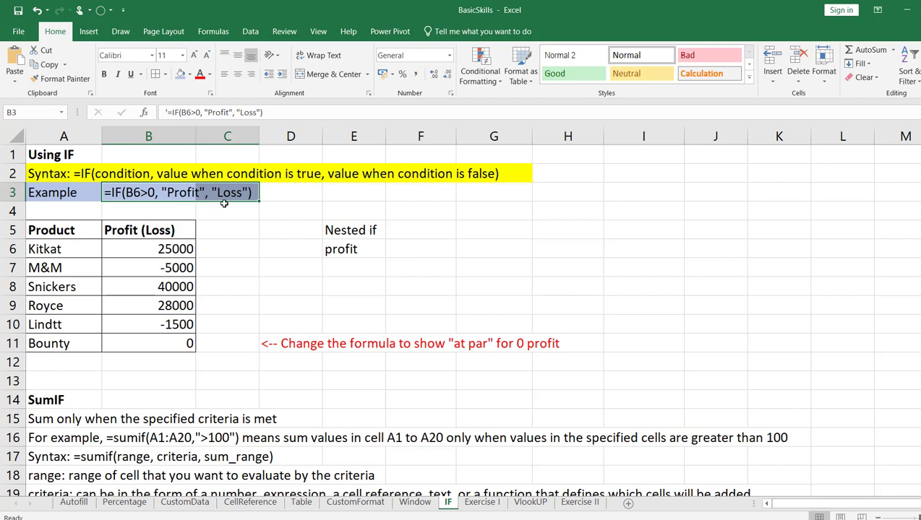
# Enter the formula =if(B6>0, "Profit", "Loss") in cell C6 for the Kitkat row
pyautogui.click(239, 250)
pyautogui.write('=')
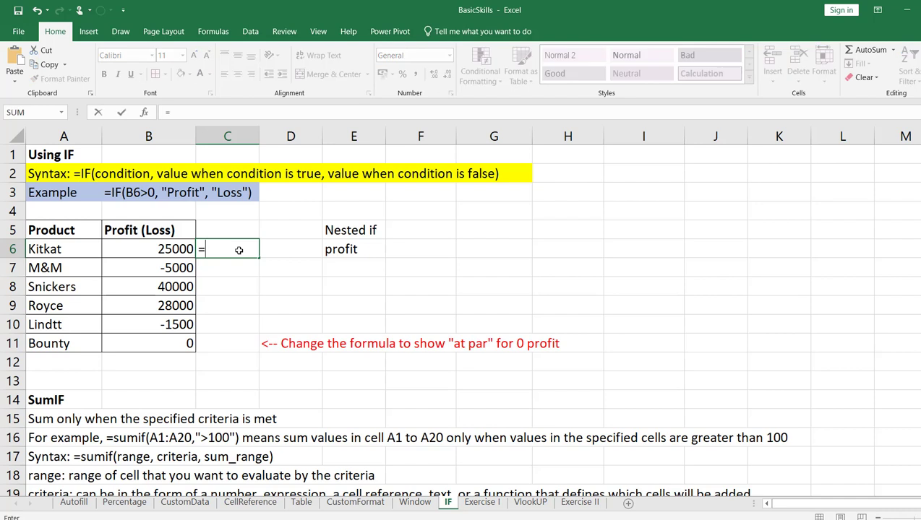
pyautogui.write('if(B')
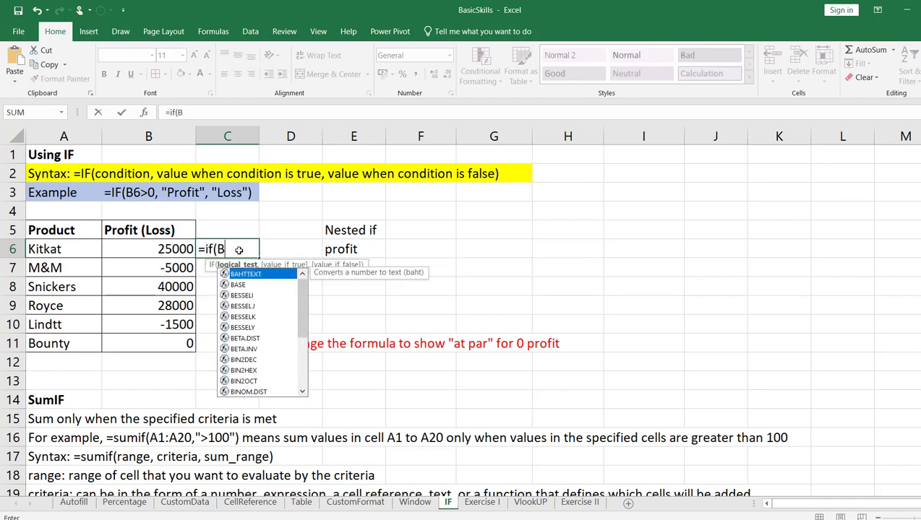
pyautogui.write('6>0,')
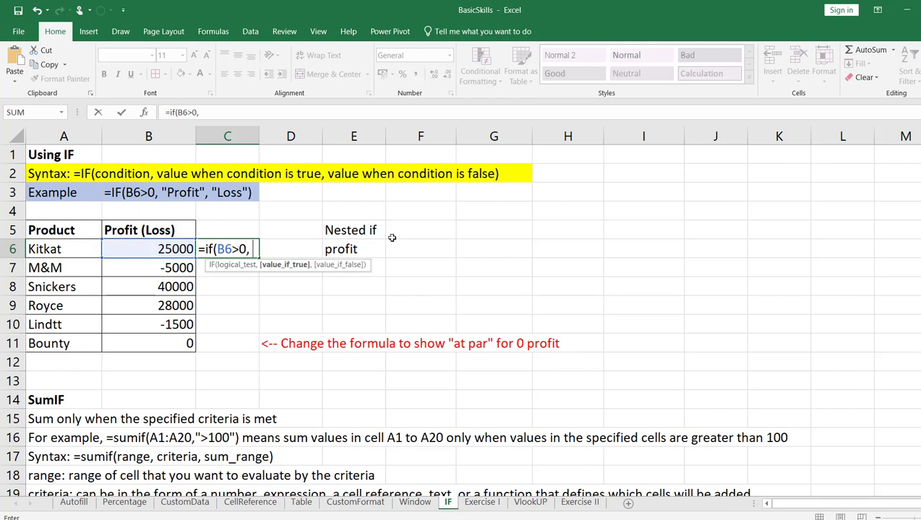
pyautogui.write(' "Profit", "Los')
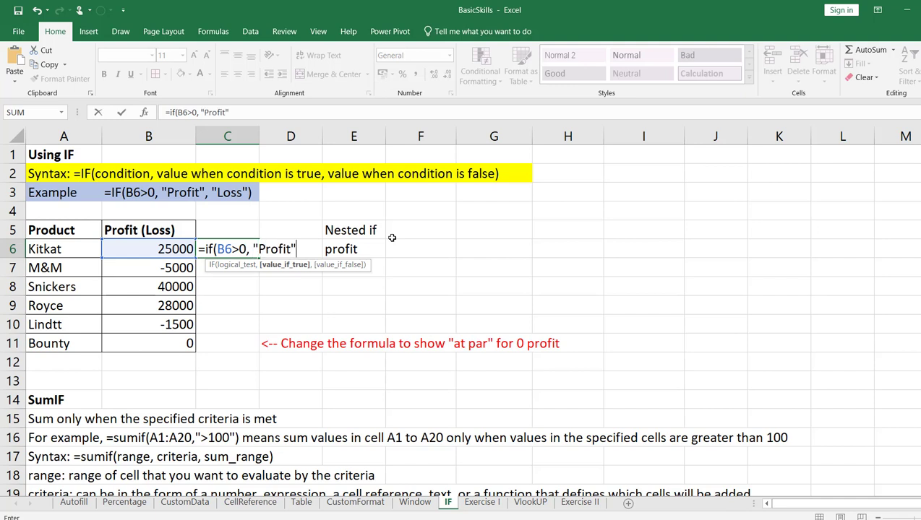
pyautogui.write('s")')
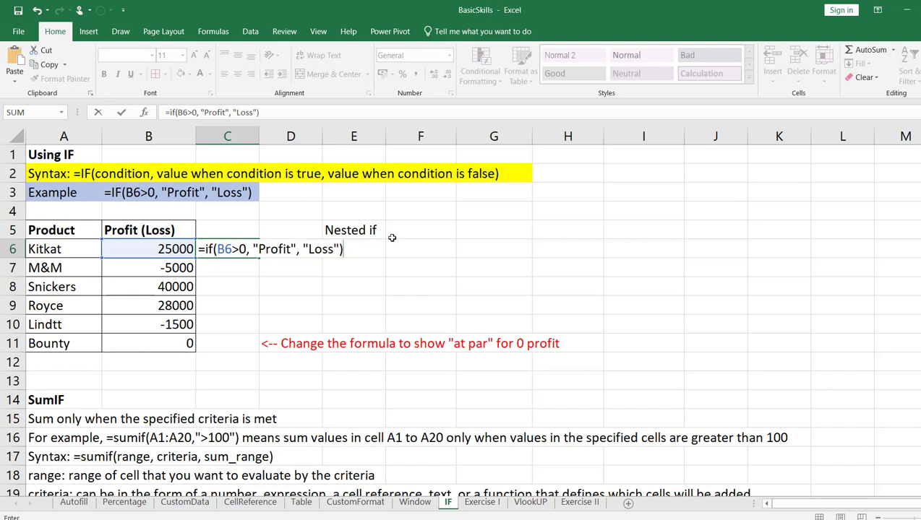
pyautogui.press('Return')
# Fill the IF formula from C6 down to C11 and check the copied formula in C7
pyautogui.click(249, 250)
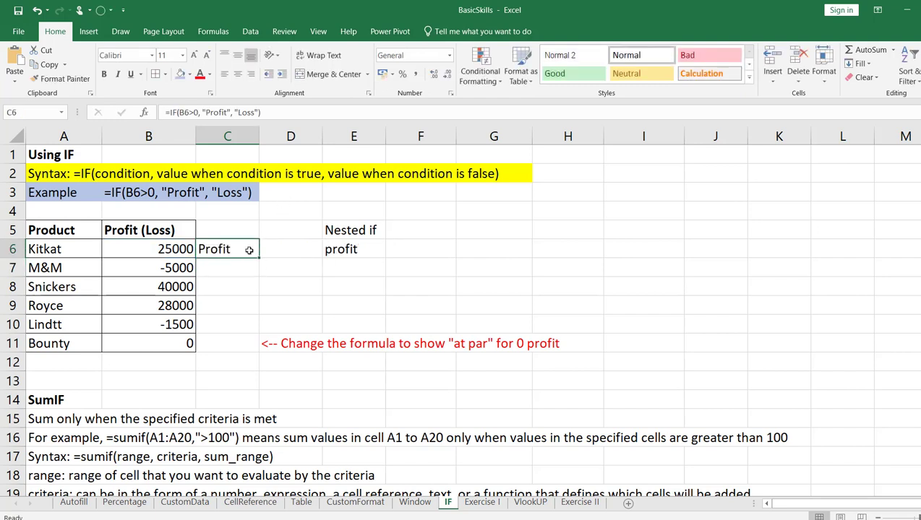
pyautogui.doubleClick(257, 258)
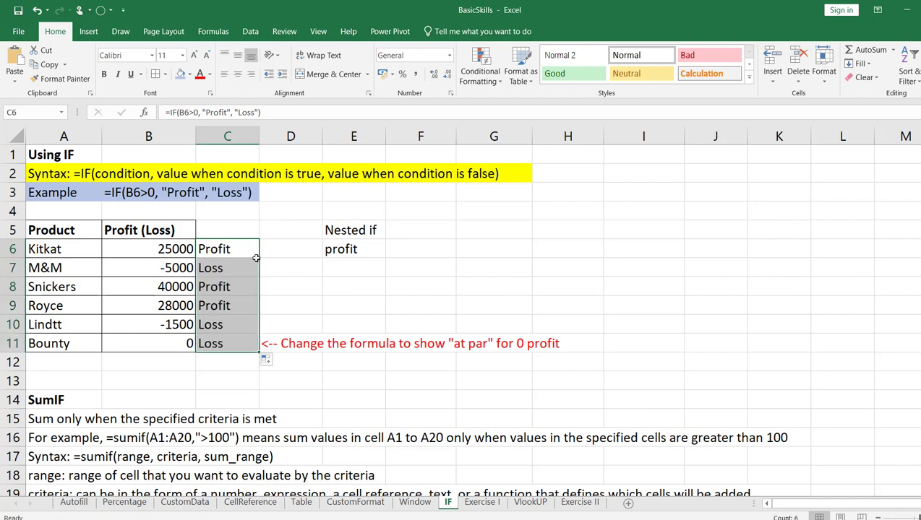
pyautogui.click(226, 267)
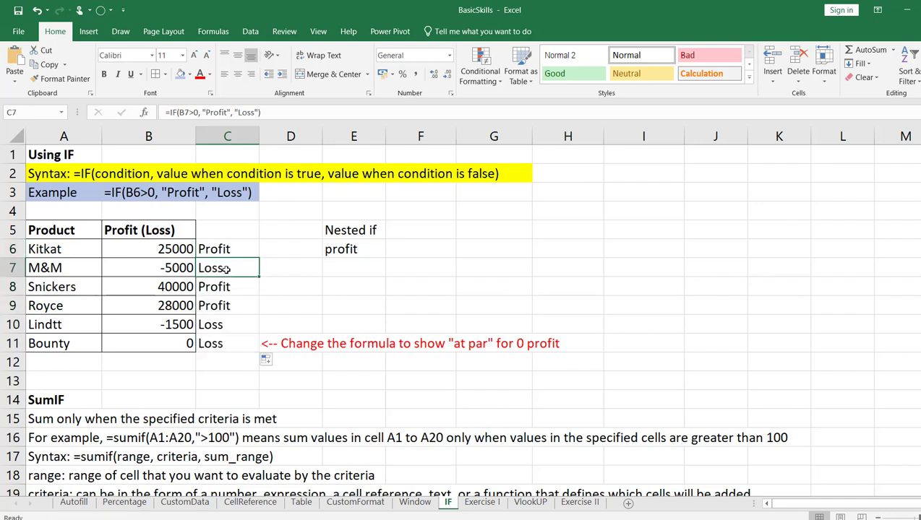
# Examine the copied IF formulas in cells C7 to C11 against each product's Profit (Loss) value
pyautogui.click(209, 287)
pyautogui.click(212, 304)
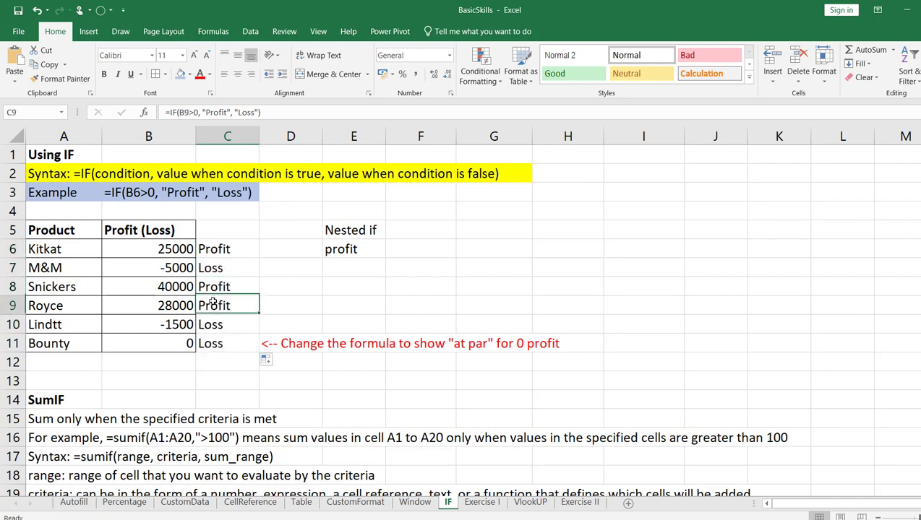
pyautogui.click(274, 272)
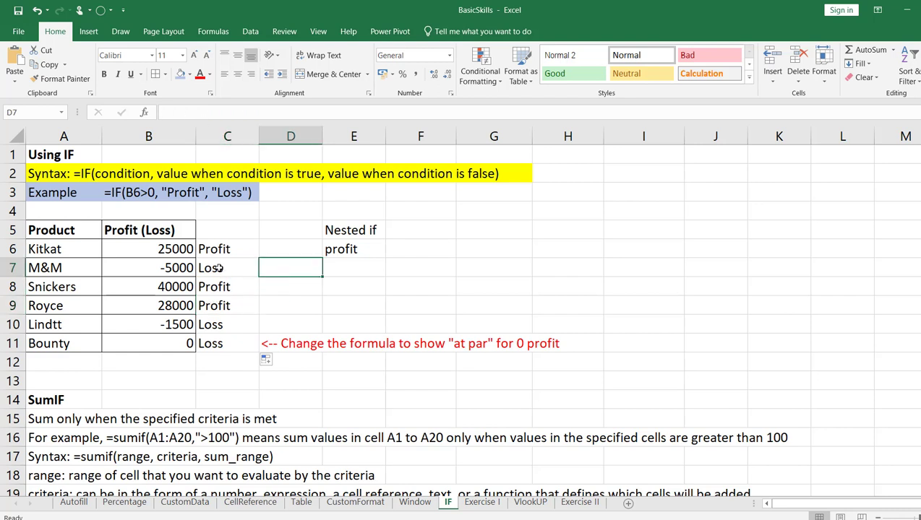
pyautogui.click(226, 268)
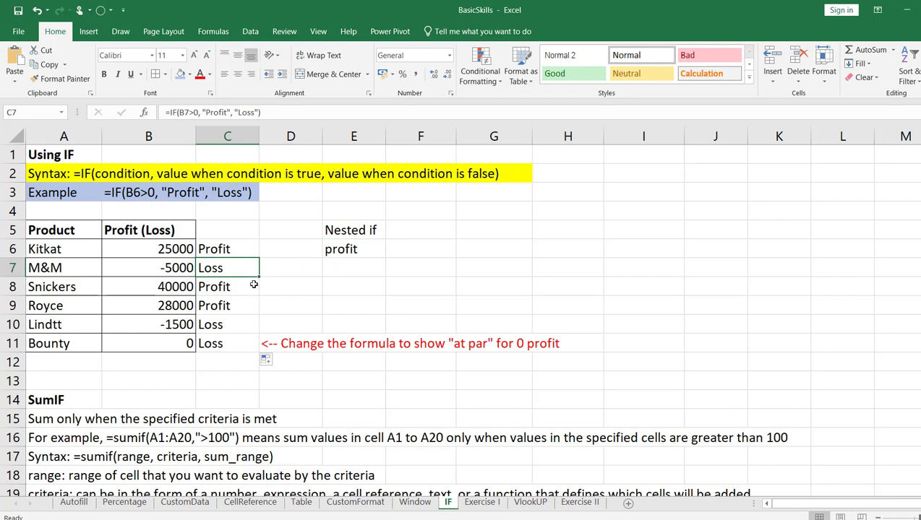
pyautogui.click(254, 286)
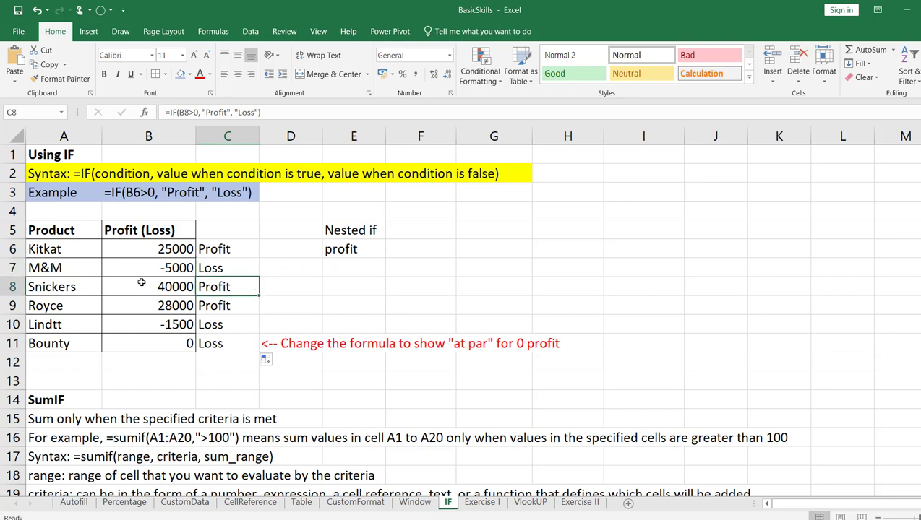
pyautogui.click(245, 306)
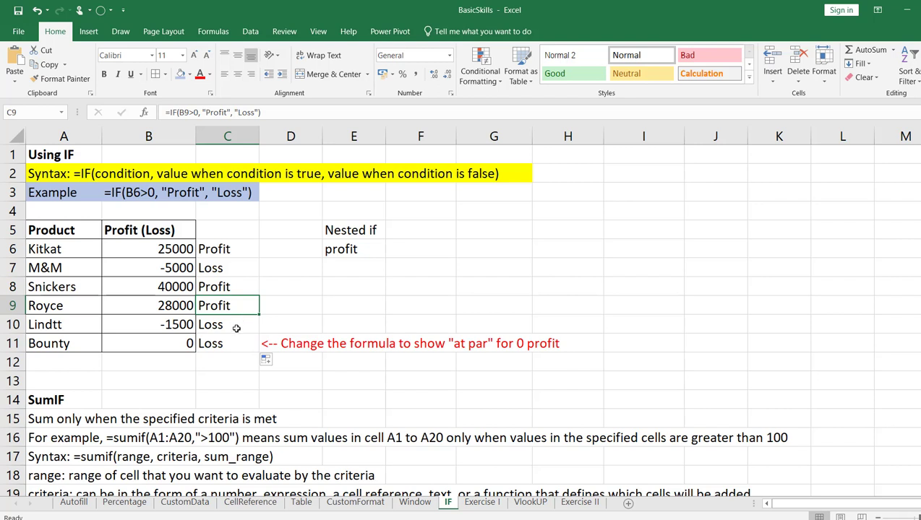
pyautogui.click(236, 329)
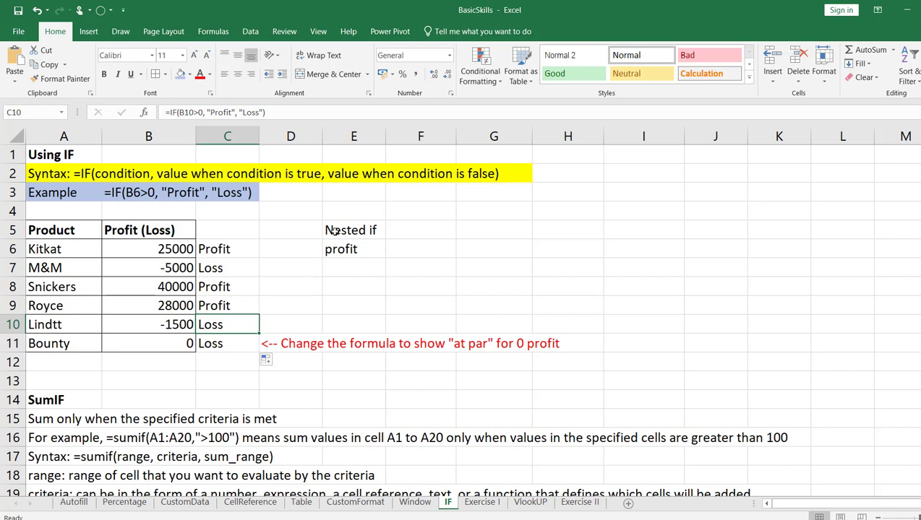
pyautogui.click(237, 344)
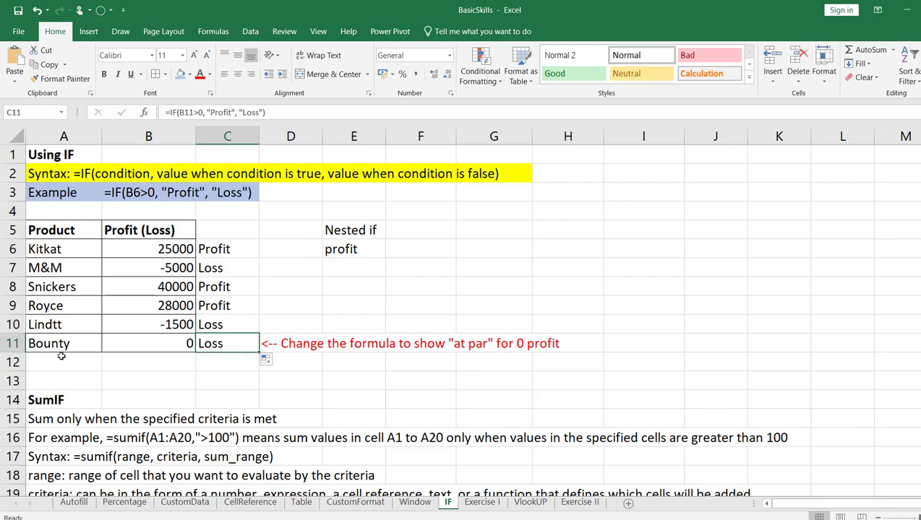
# Highlight the Bounty row, cells A11 to C11, with an orange fill
pyautogui.moveTo(47, 345); pyautogui.dragTo(219, 349)
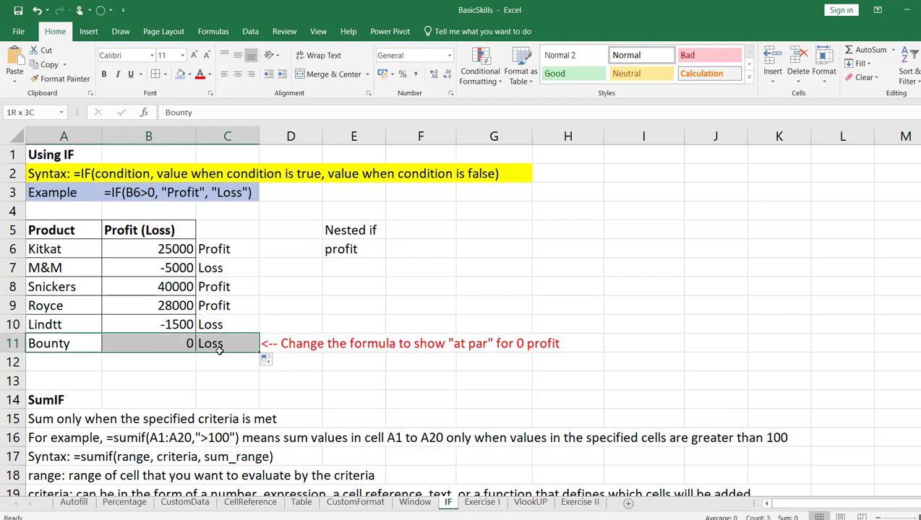
pyautogui.click(191, 74)
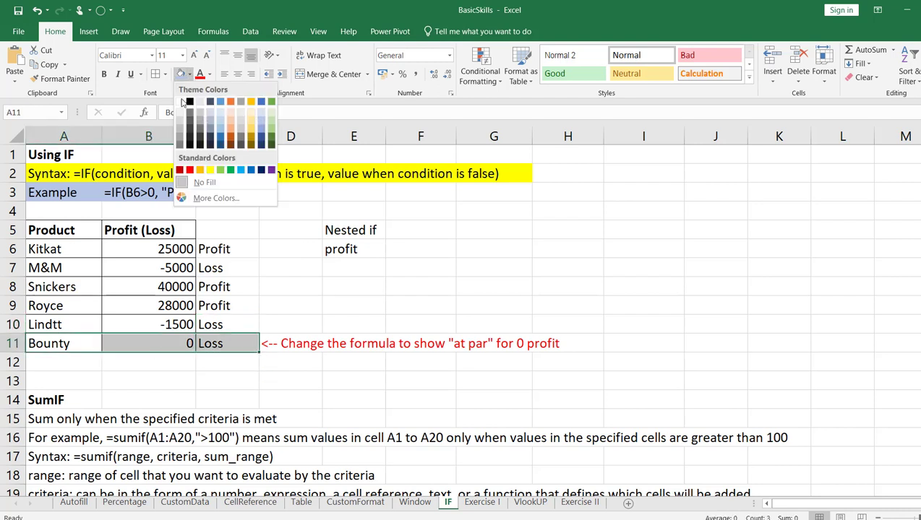
pyautogui.click(230, 102)
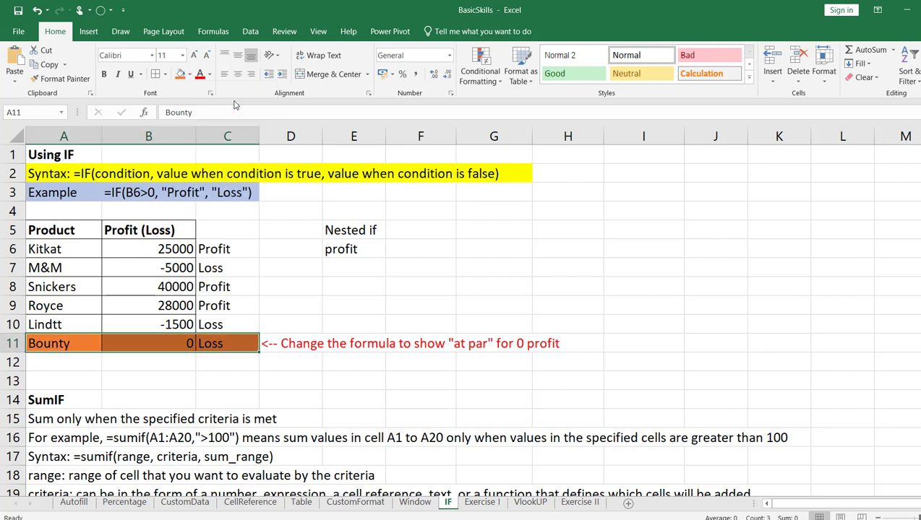
pyautogui.click(300, 265)
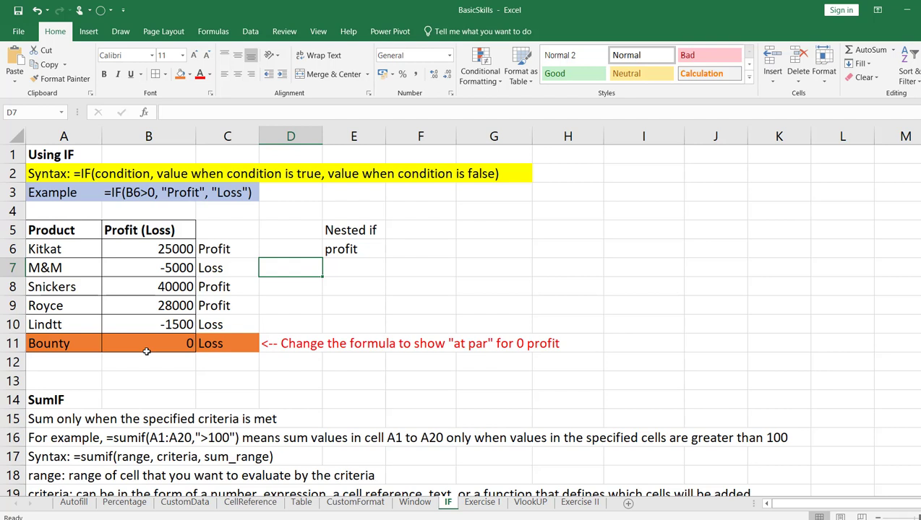
# Remove the "Loss" value-if-false argument from the IF formula in cell C6, keeping the B6>0 condition and "Profit"
pyautogui.click(237, 344)
pyautogui.click(239, 249)
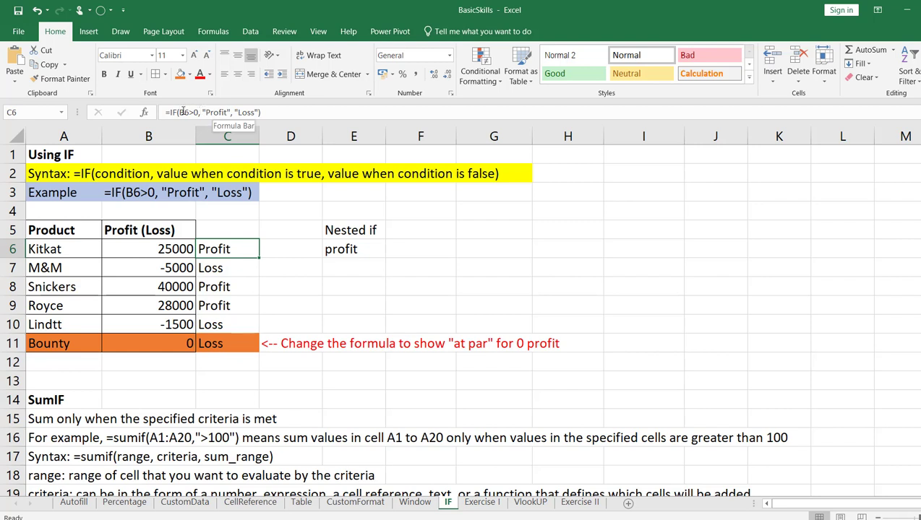
pyautogui.moveTo(179, 112); pyautogui.dragTo(201, 112)
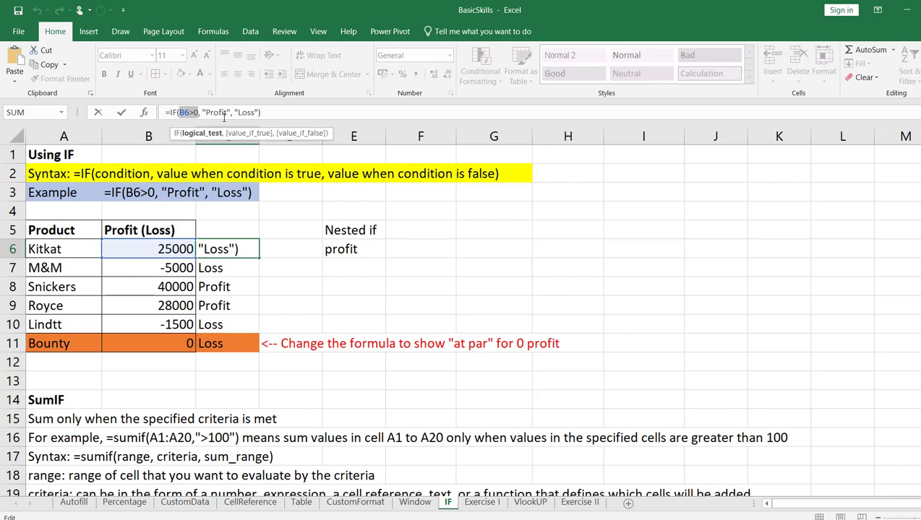
pyautogui.click(204, 112)
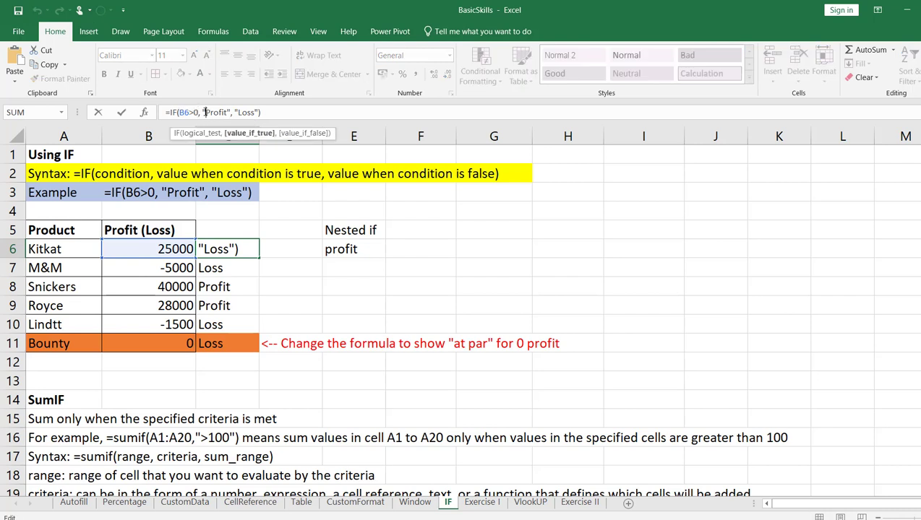
pyautogui.click(200, 112)
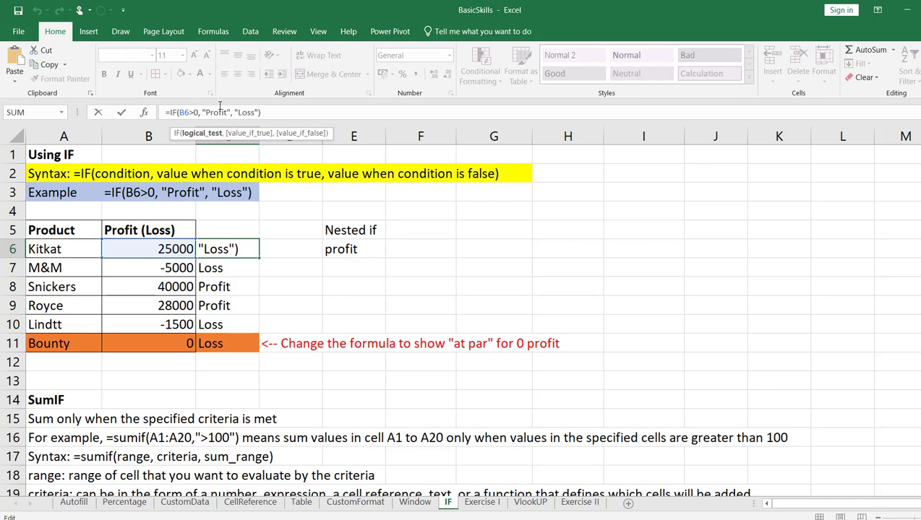
pyautogui.click(260, 112)
pyautogui.press('BackSpace')
pyautogui.press('BackSpace')
pyautogui.press('BackSpace')
pyautogui.press('BackSpace')
pyautogui.press('BackSpace')
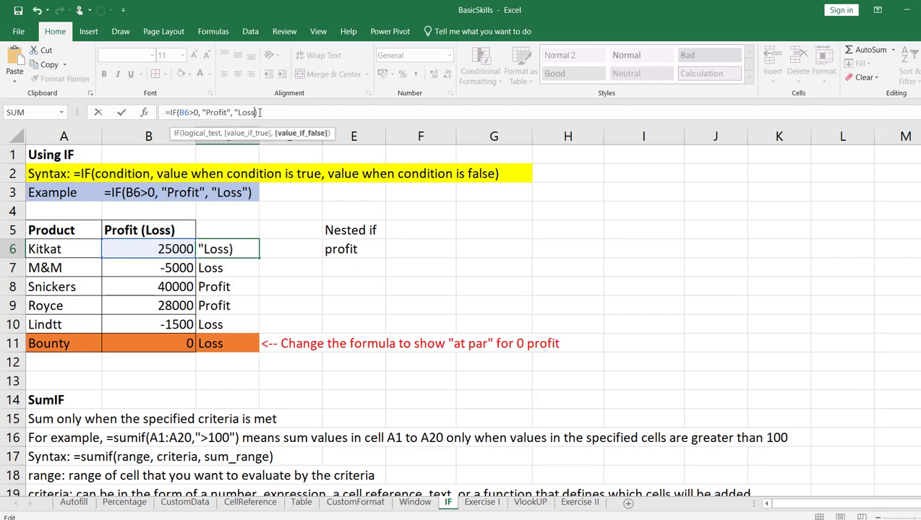
pyautogui.press('BackSpace')
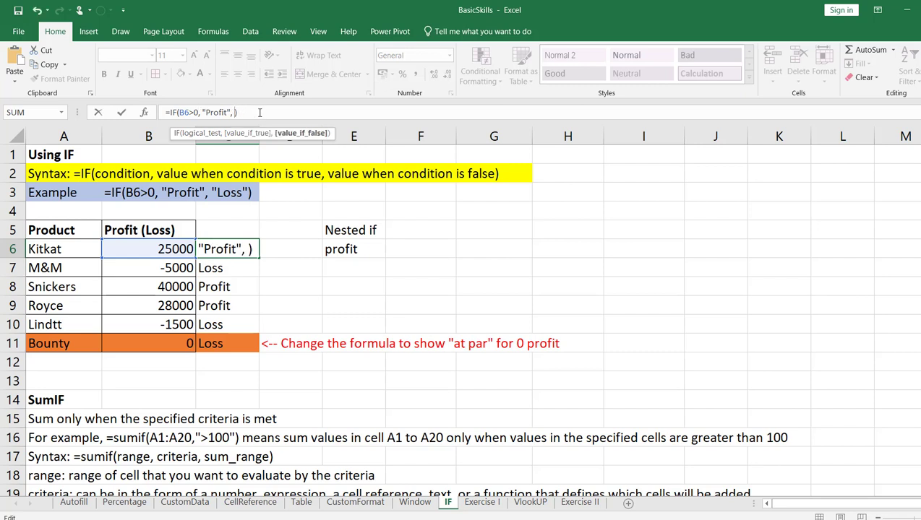
# Complete the formula in C6 with a nested IF so it reads =IF(B6>0, "Profit", if(B6=0,"At par", "Loss"))
pyautogui.write('IF(B6>0, "Profit", if(')
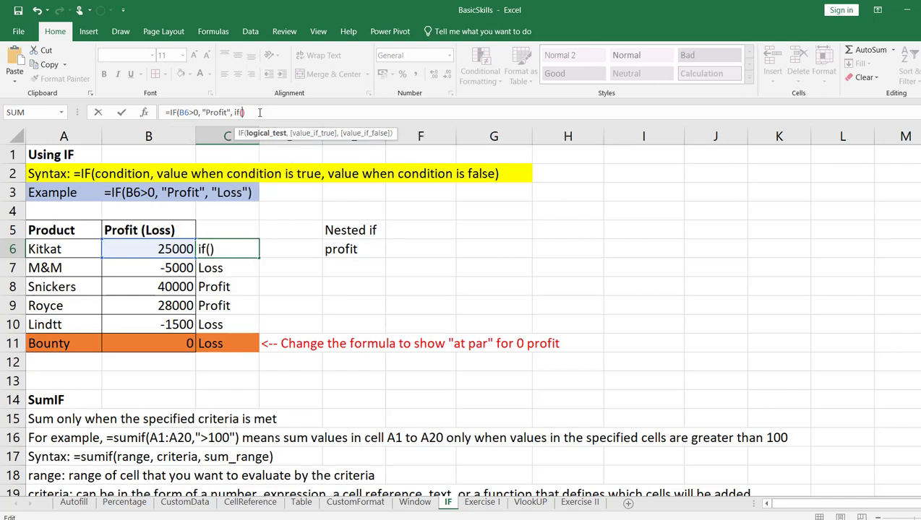
pyautogui.write('B')
pyautogui.write('6=0')
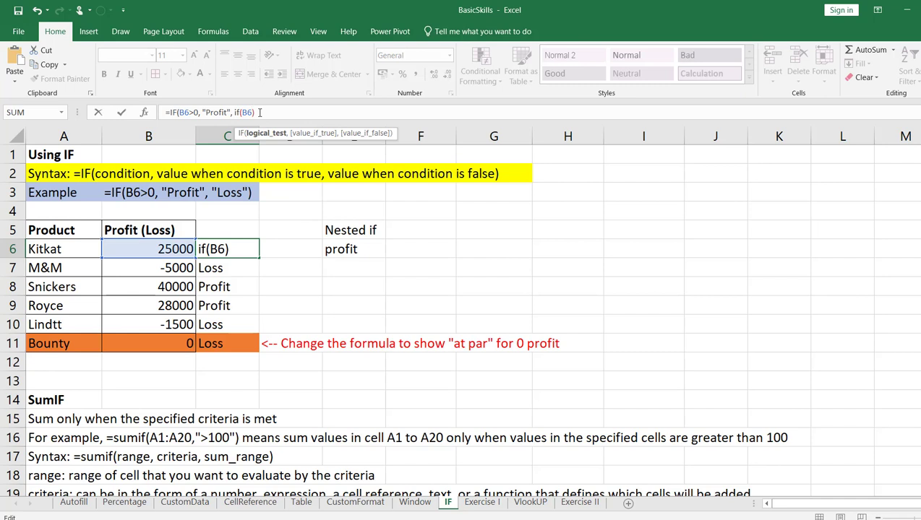
pyautogui.write(',"')
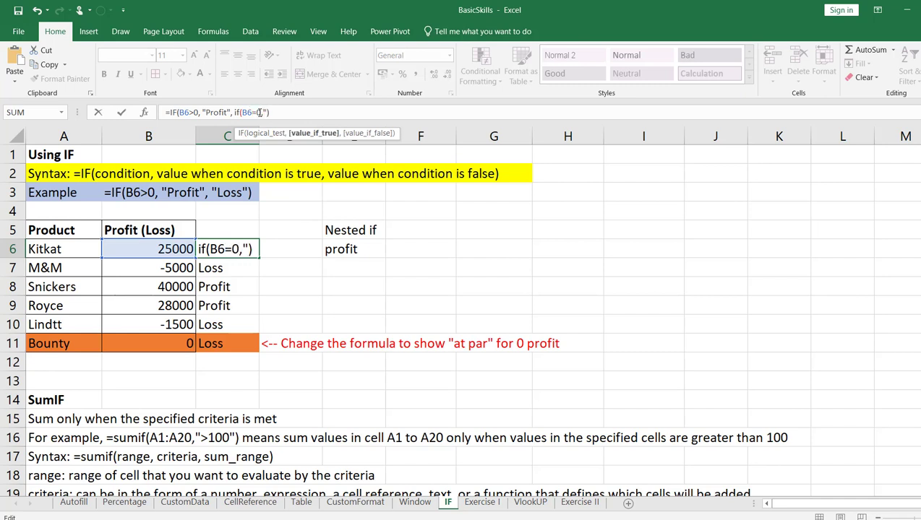
pyautogui.write('At par')
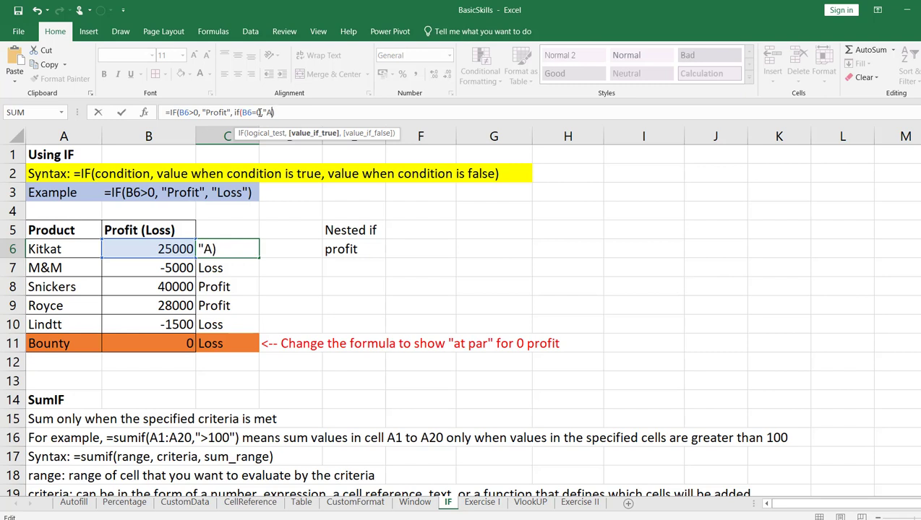
pyautogui.write('", "')
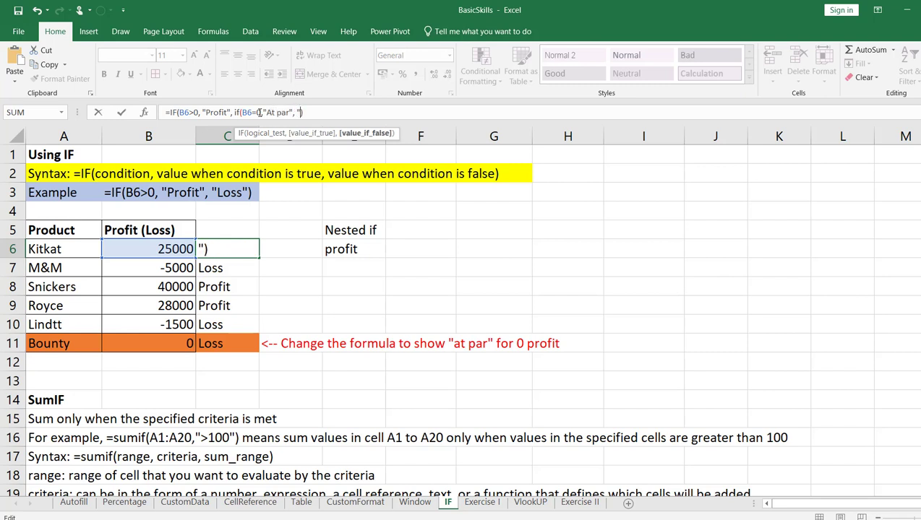
pyautogui.write('Loss')
pyautogui.press('BackSpace')
pyautogui.press('BackSpace')
pyautogui.write('oss")')
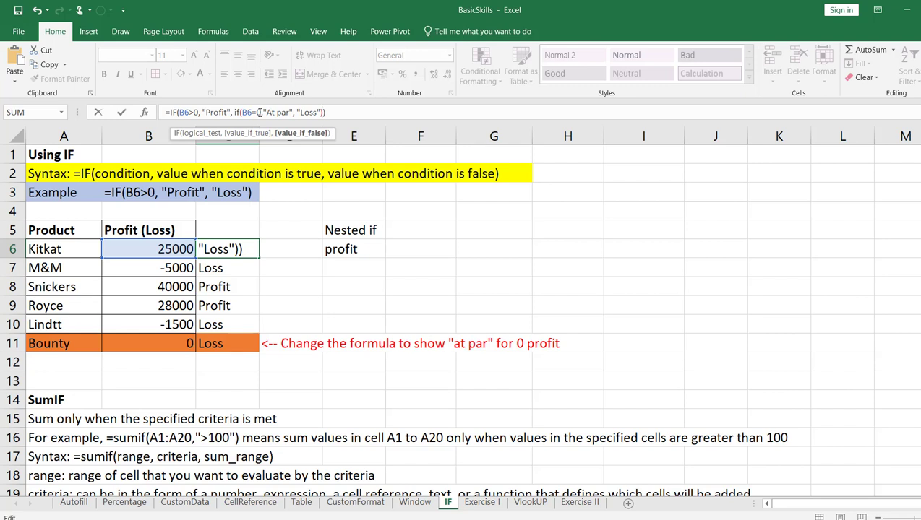
pyautogui.press('Return')
pyautogui.click(381, 290)
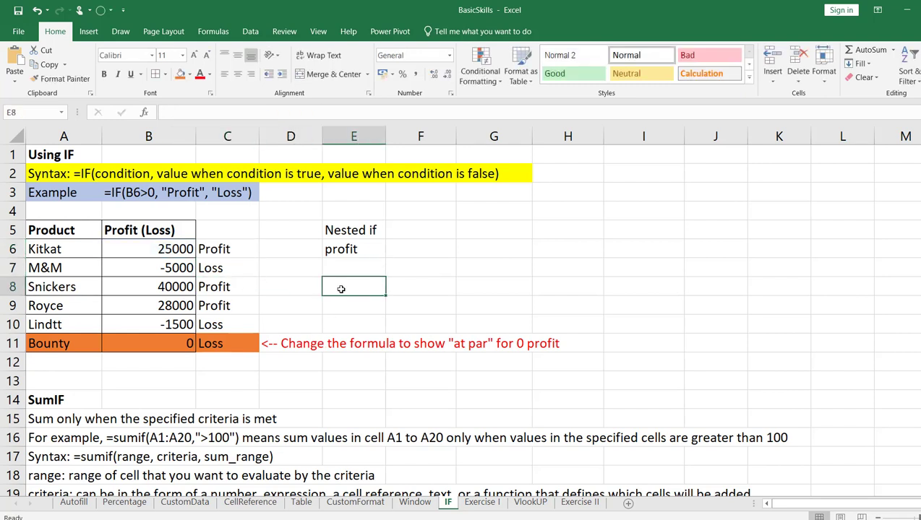
pyautogui.moveTo(395, 519)
pyautogui.click(395, 498)
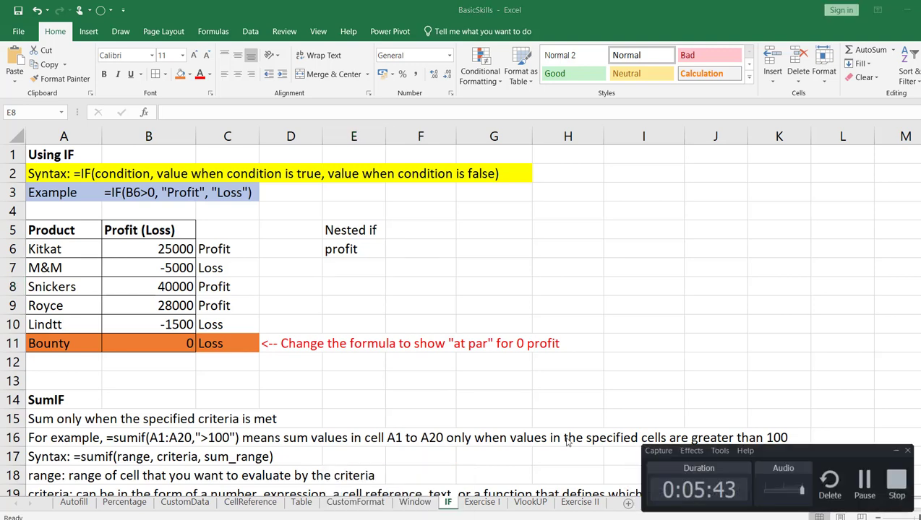